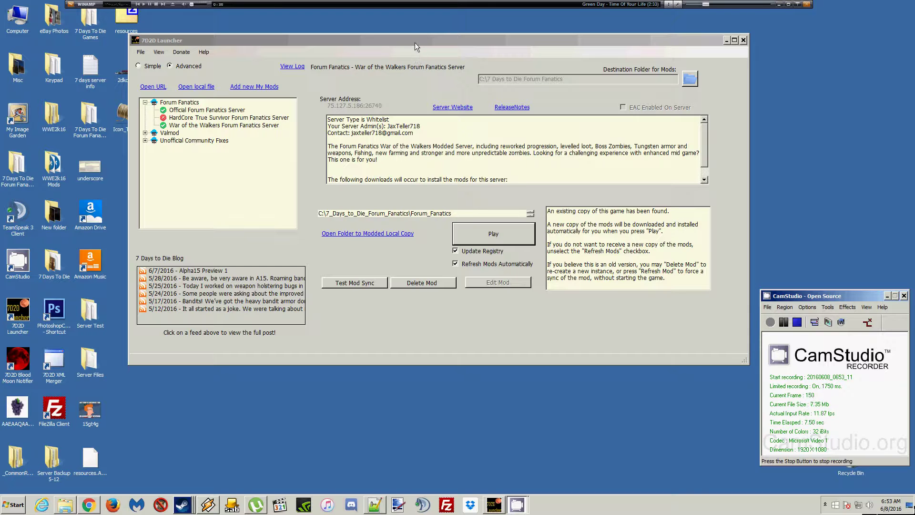
Step: Select the HardCore True Survivor Forum Fanatics Server and browse for its existing game copy to the Steam folder in C:\Program Files (x86)
left_click_drag(414, 42, 415, 68)
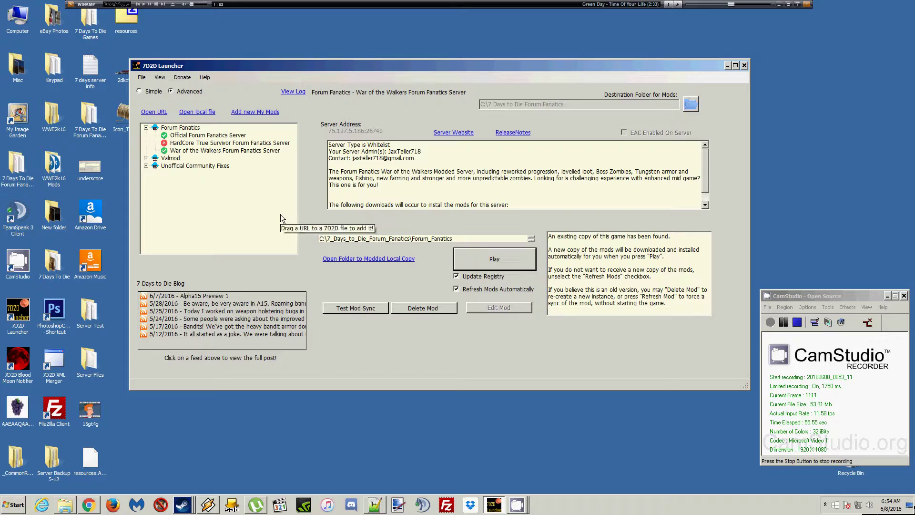
left_click(201, 144)
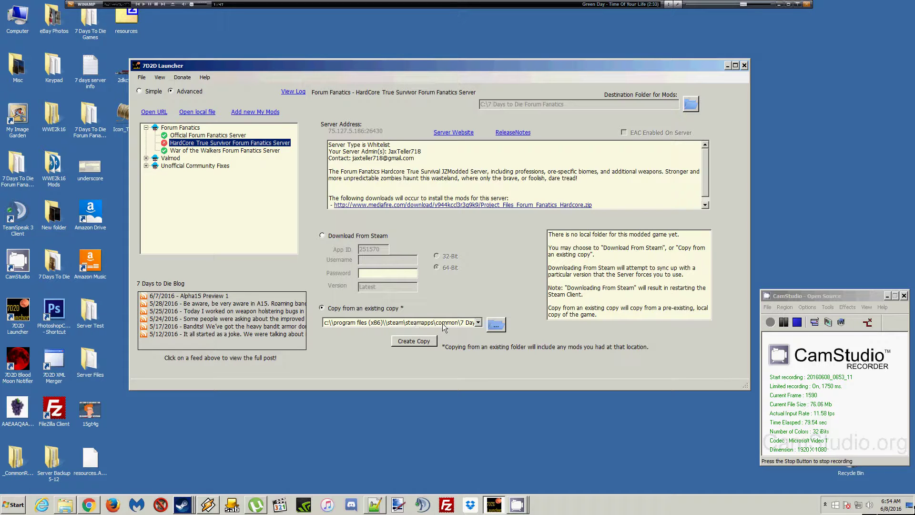
left_click(493, 328)
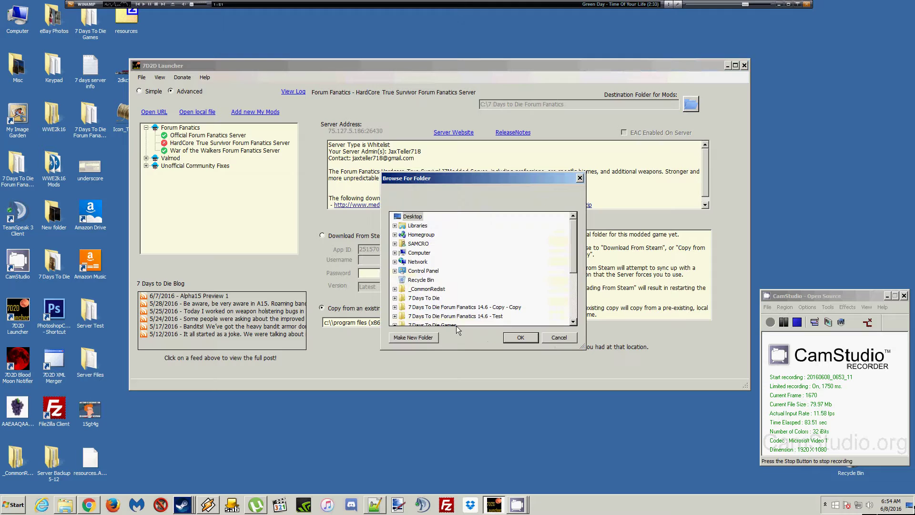
left_click(395, 253)
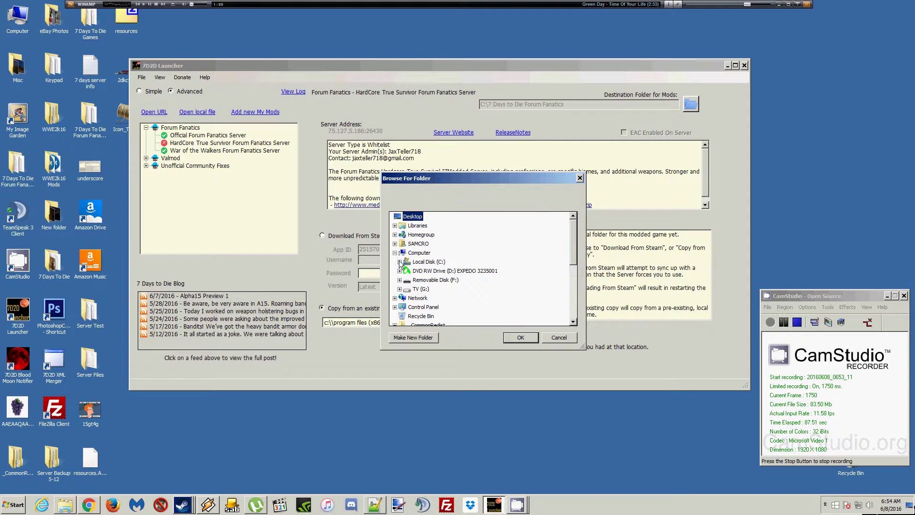
left_click(400, 262)
scroll(417, 270, "down", 2)
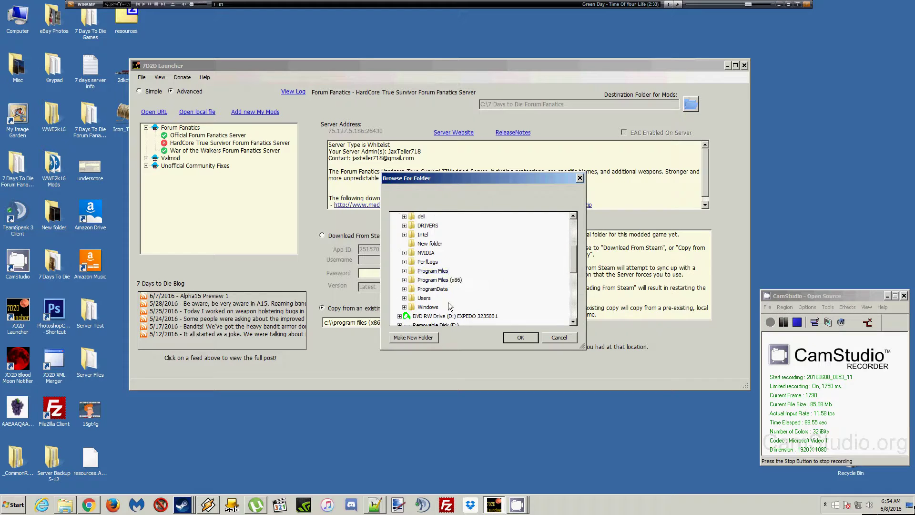
left_click(404, 280)
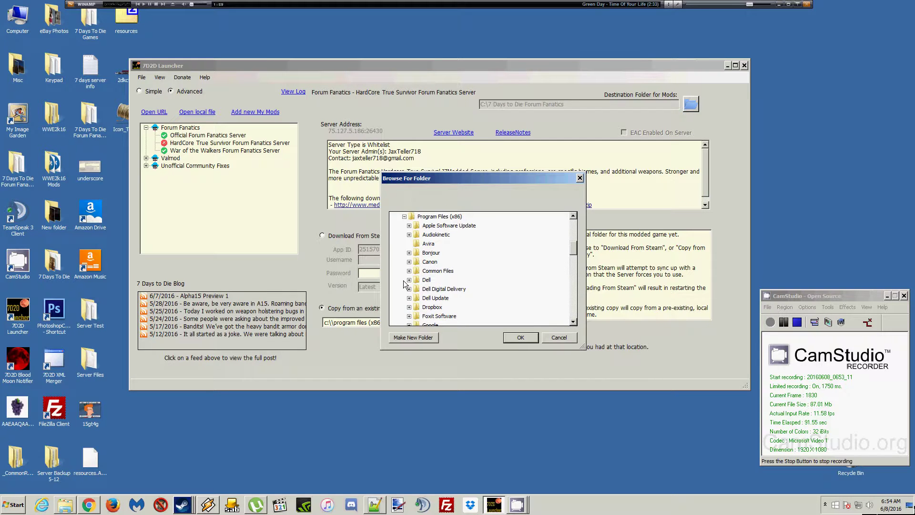
scroll(429, 283, "down", 8)
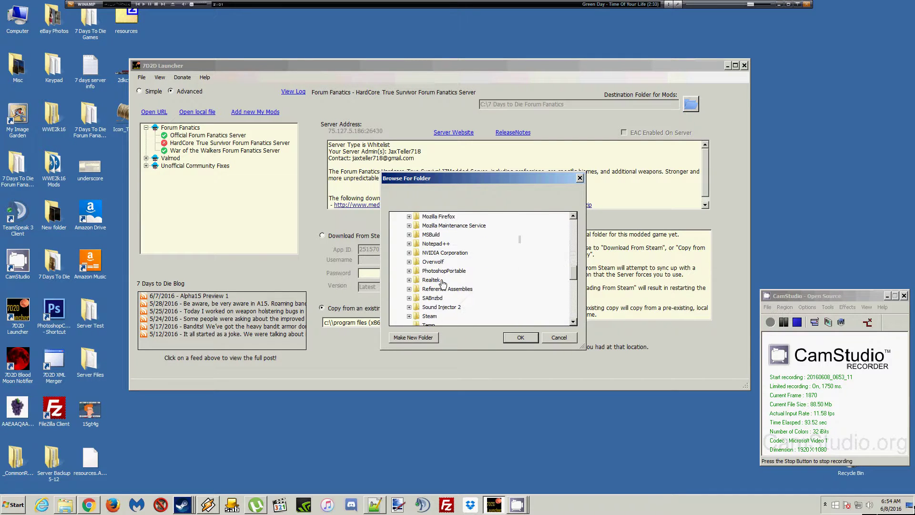
scroll(442, 283, "down", 1)
left_click(409, 290)
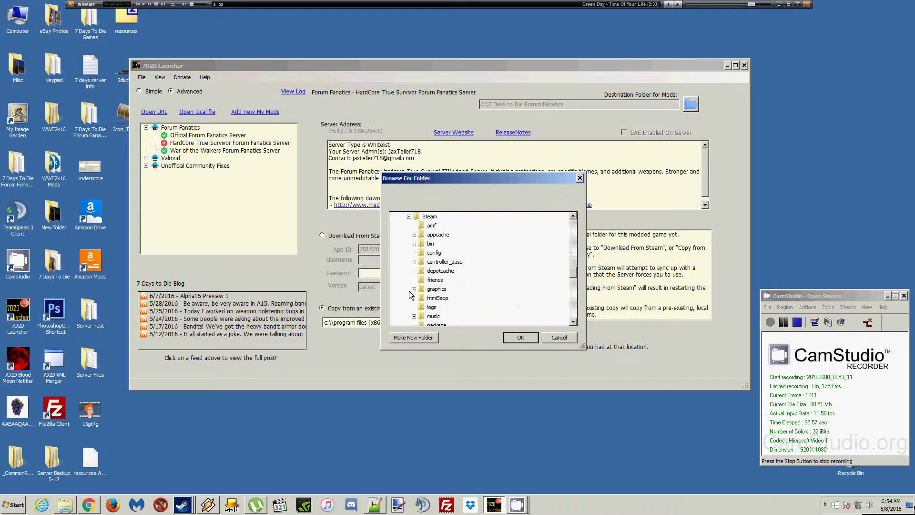
Step: Choose the 7 Days To Die folder in Steam's steamapps\common as the source and create the copy
scroll(444, 295, "down", 4)
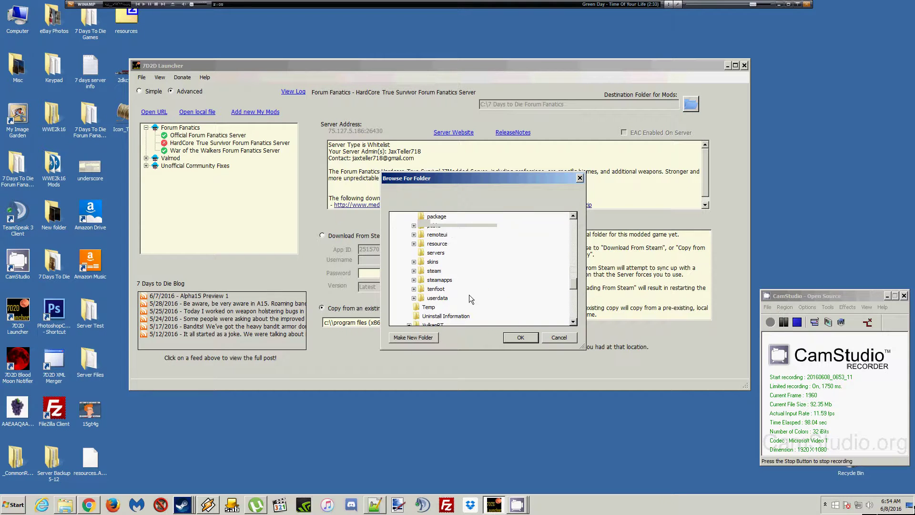
left_click(414, 279)
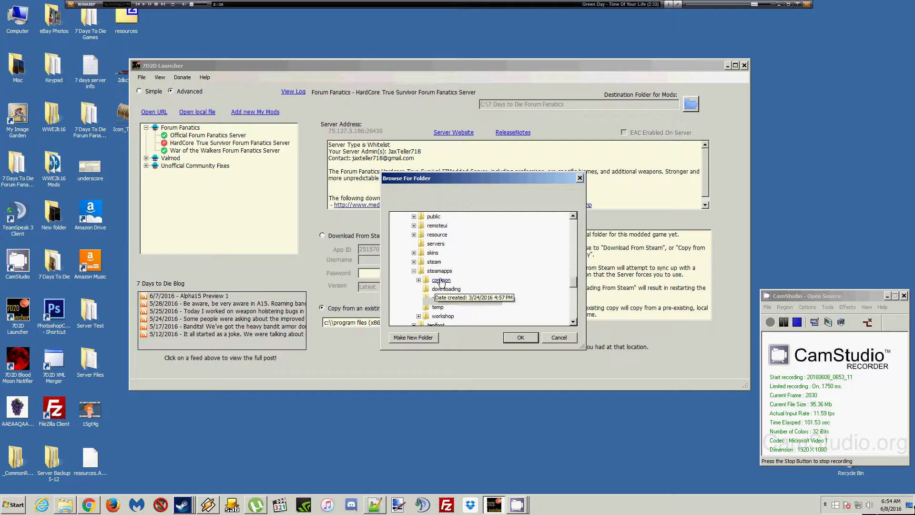
left_click(418, 279)
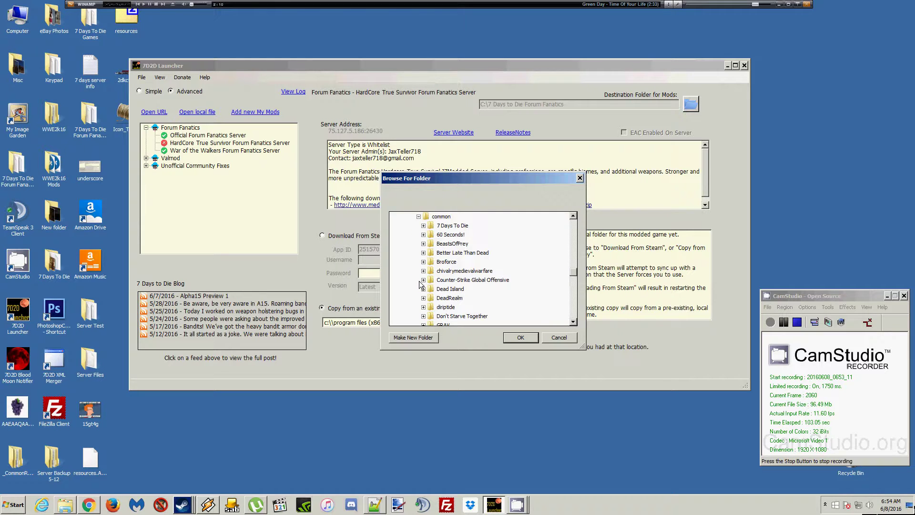
left_click(442, 228)
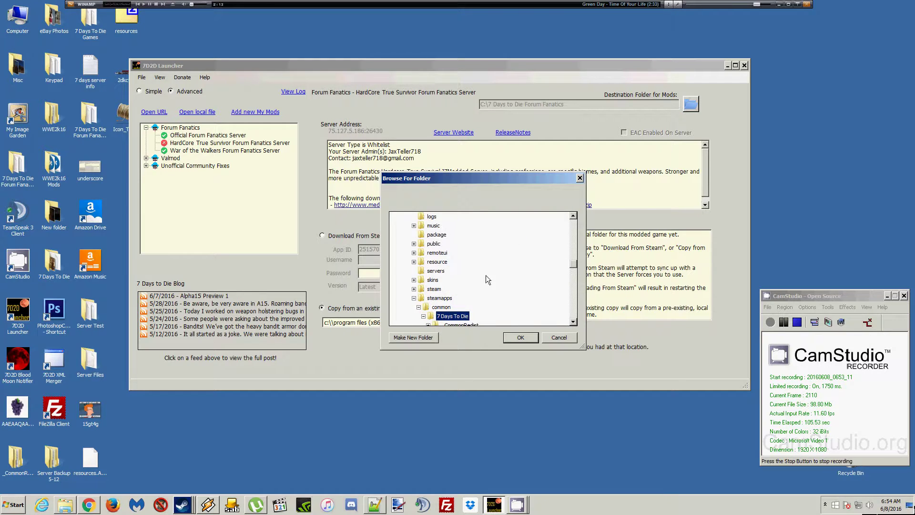
left_click(514, 336)
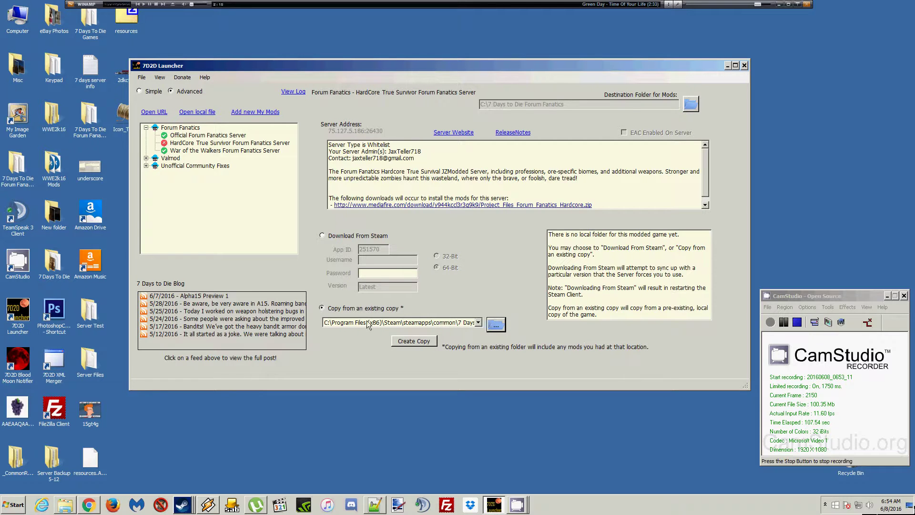
left_click(407, 342)
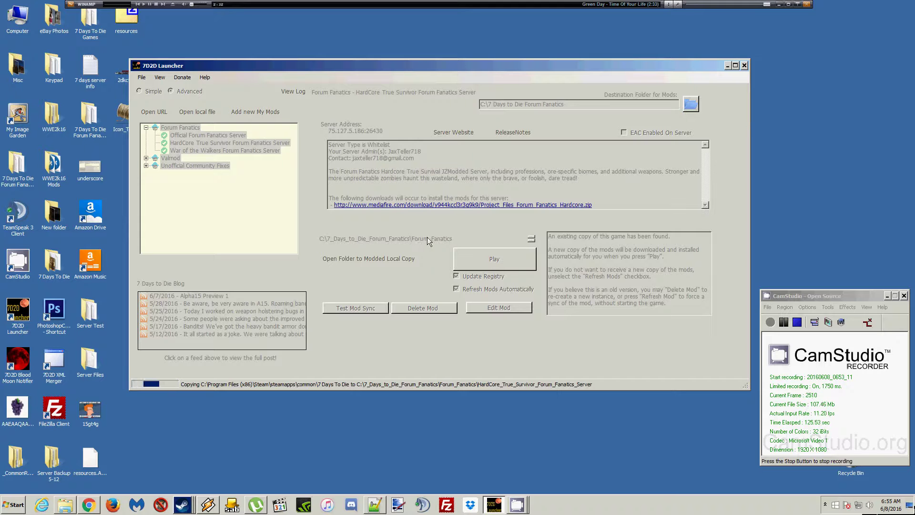
Step: Examine the server folders in C:\7_Days_to_Die_Forum_Fanatics\Forum_Fanatics in Windows Explorer, and close the window
double_click(21, 18)
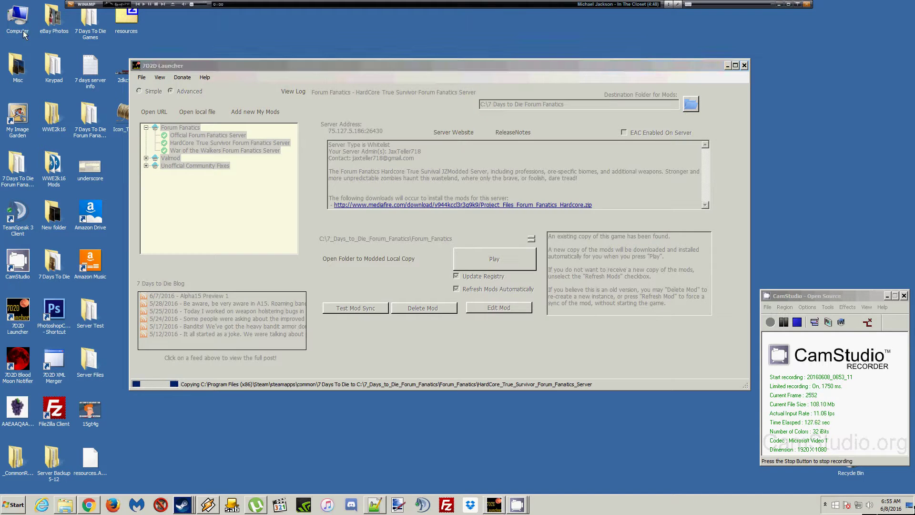
left_click(233, 197)
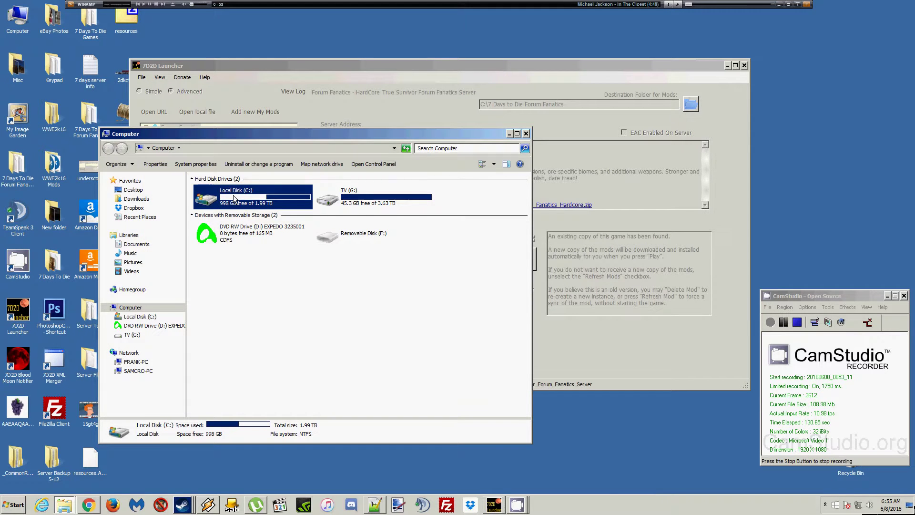
double_click(233, 199)
left_click(235, 195)
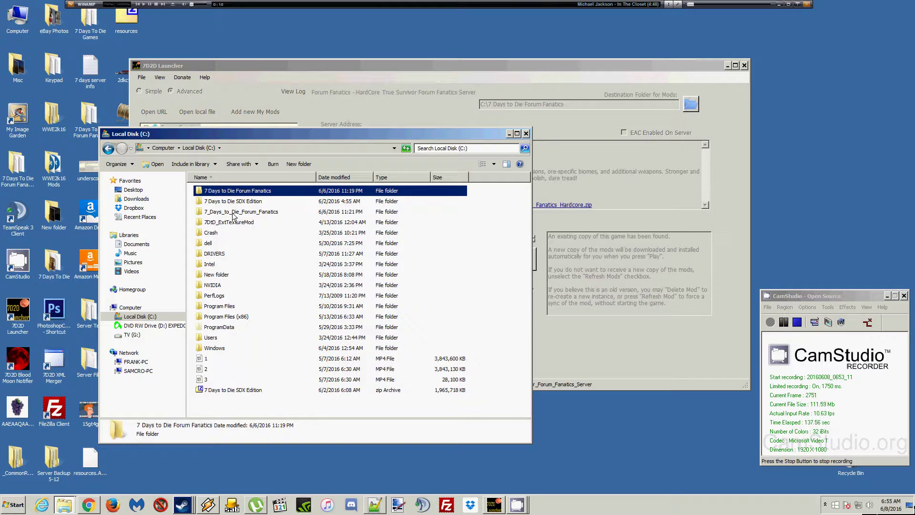
double_click(248, 212)
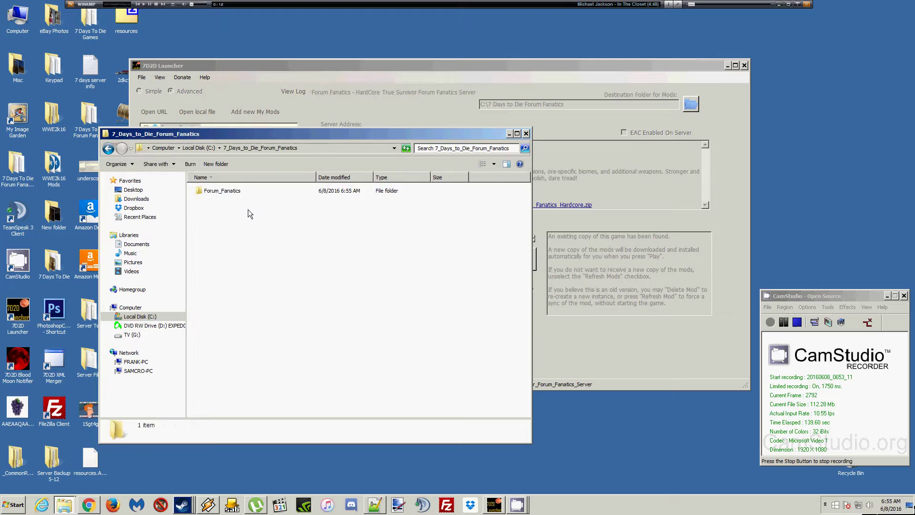
left_click(220, 192)
double_click(220, 191)
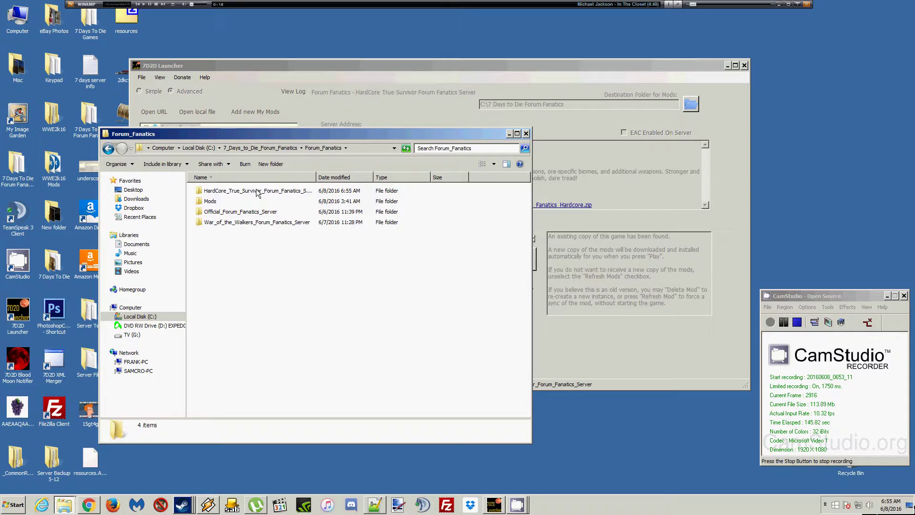
left_click(526, 134)
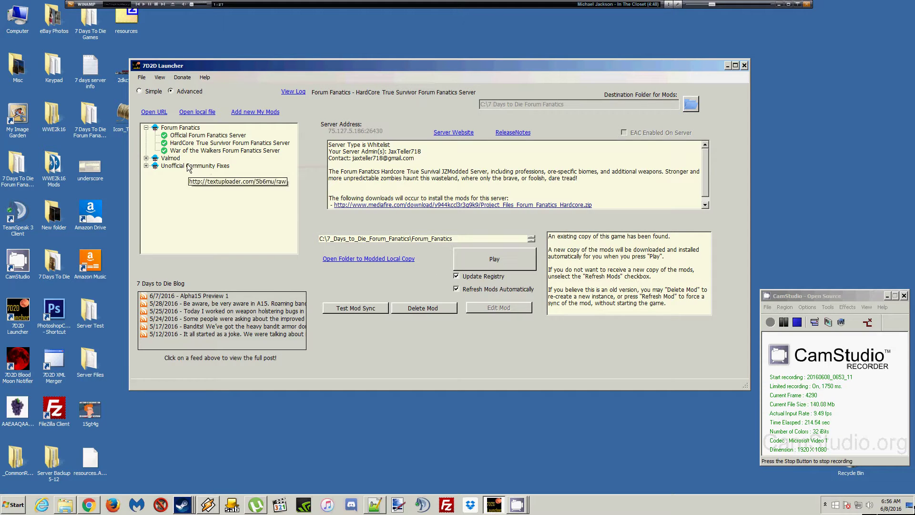
Step: Reselect the HardCore True Survivor server entry and view its folder inside C:\7_Days_to_Die_Forum_Fanatics\Forum_Fanatics in Windows Explorer
left_click(190, 143)
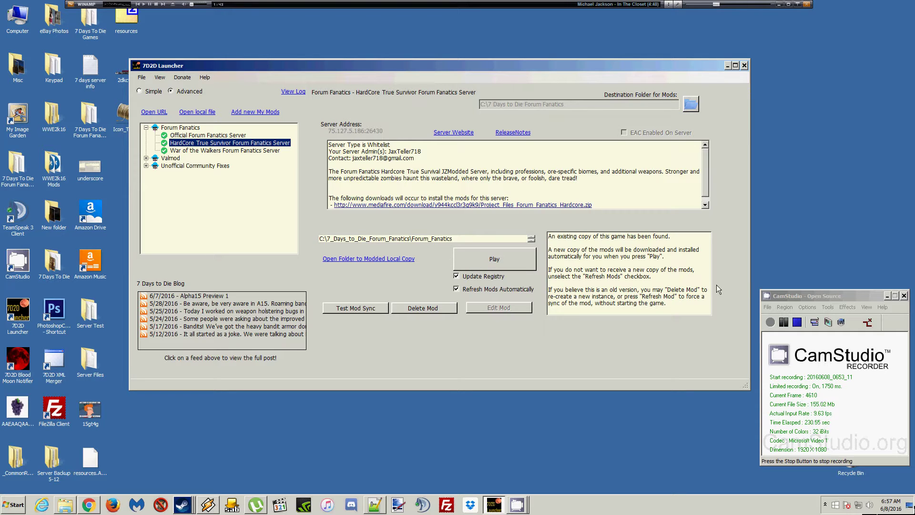
left_click_drag(814, 294, 808, 269)
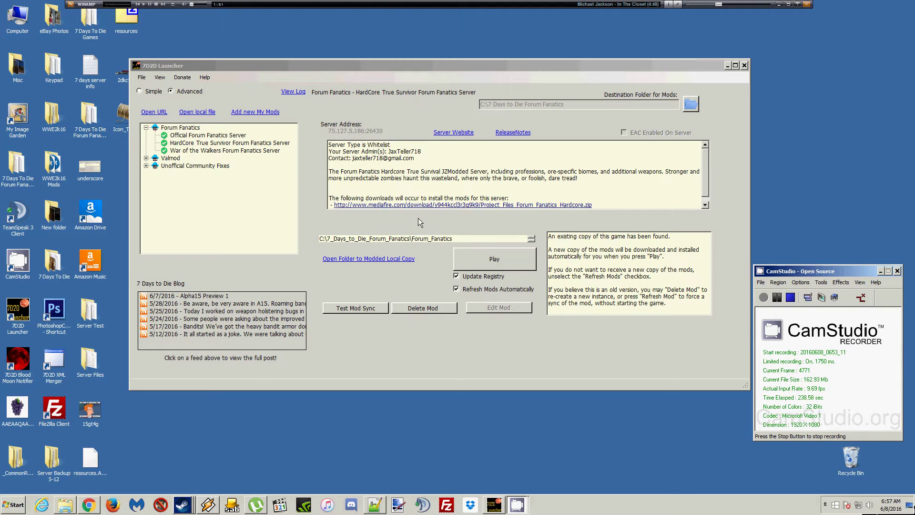
double_click(24, 10)
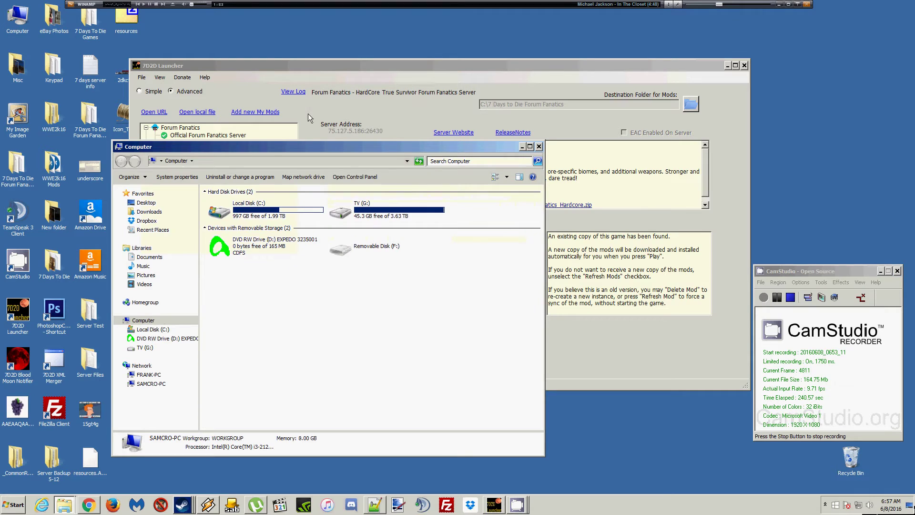
double_click(218, 210)
left_click(250, 224)
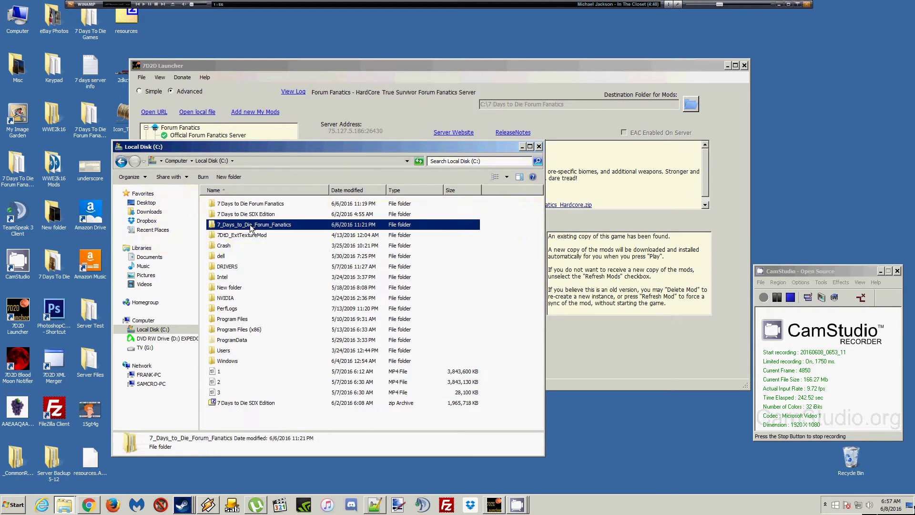
double_click(250, 224)
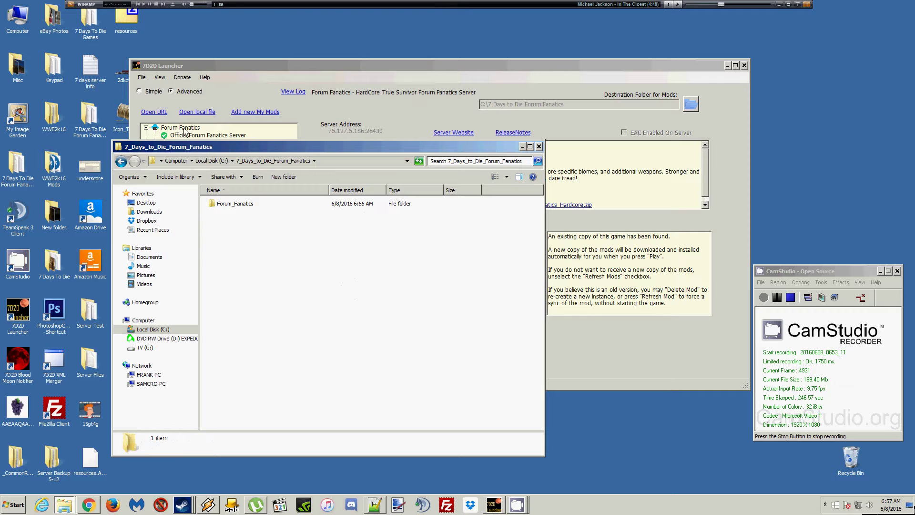
double_click(214, 203)
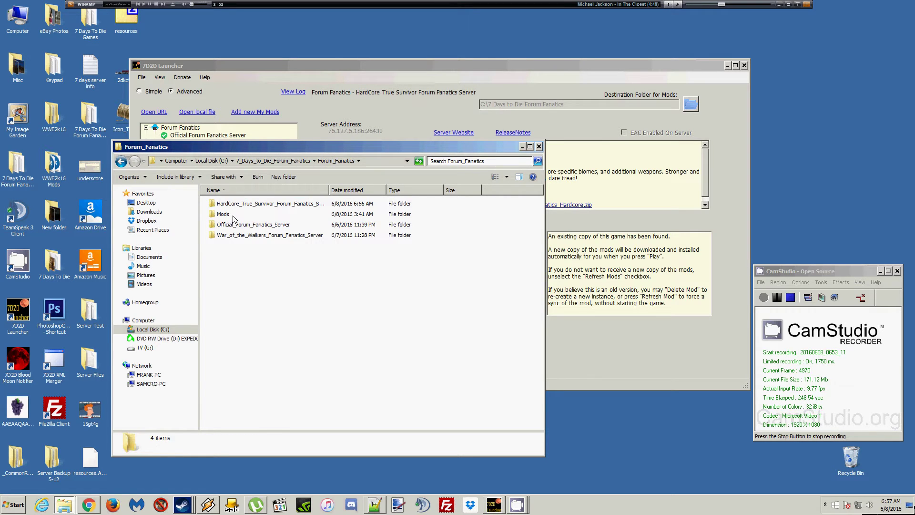
double_click(257, 202)
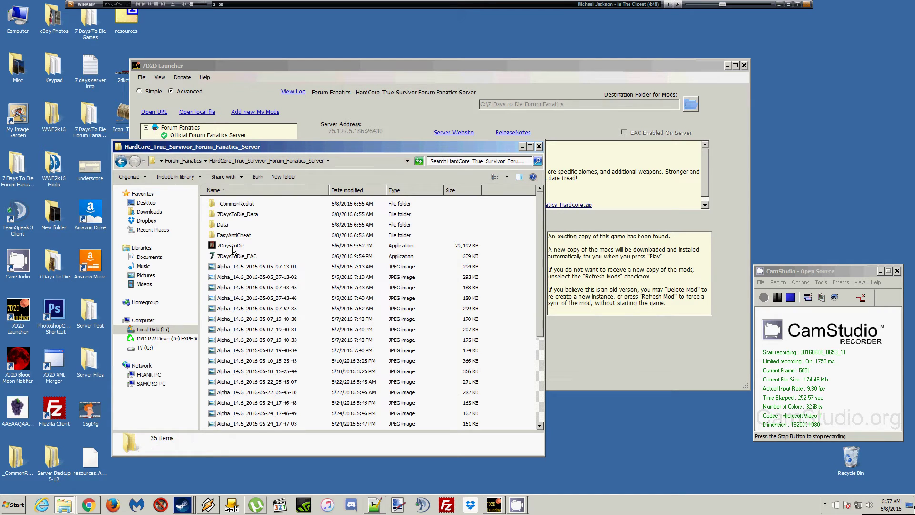
Step: Examine the contents of the Official and War of the Walkers server folders, and return to 7_Days_to_Die_Forum_Fanatics
left_click(121, 162)
double_click(243, 227)
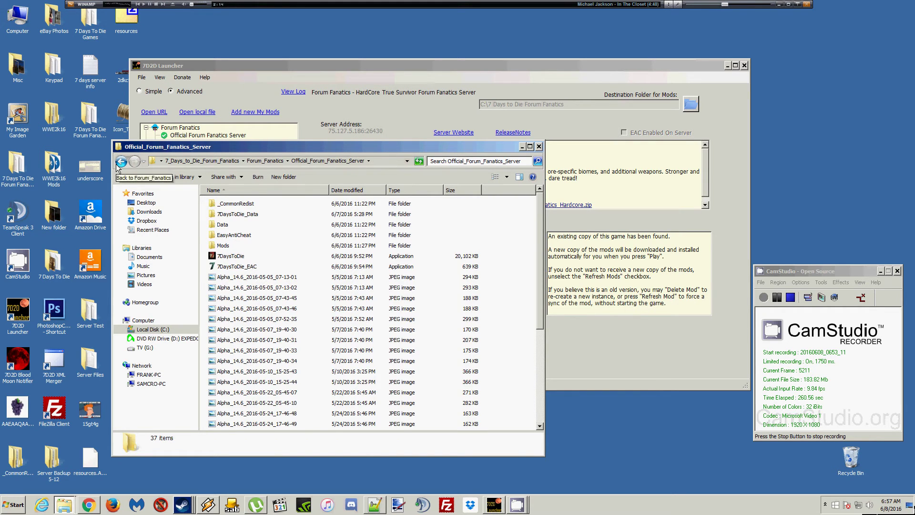
left_click(119, 162)
double_click(231, 237)
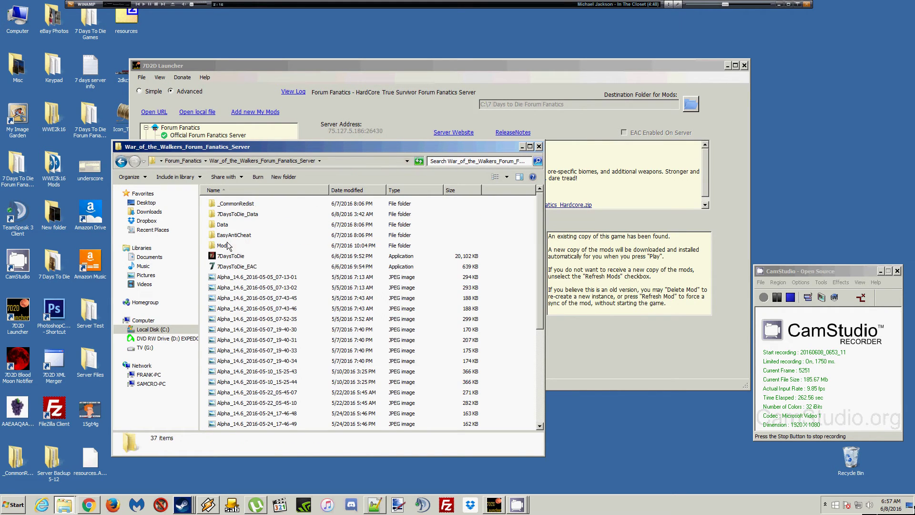
left_click(121, 161)
left_click(121, 162)
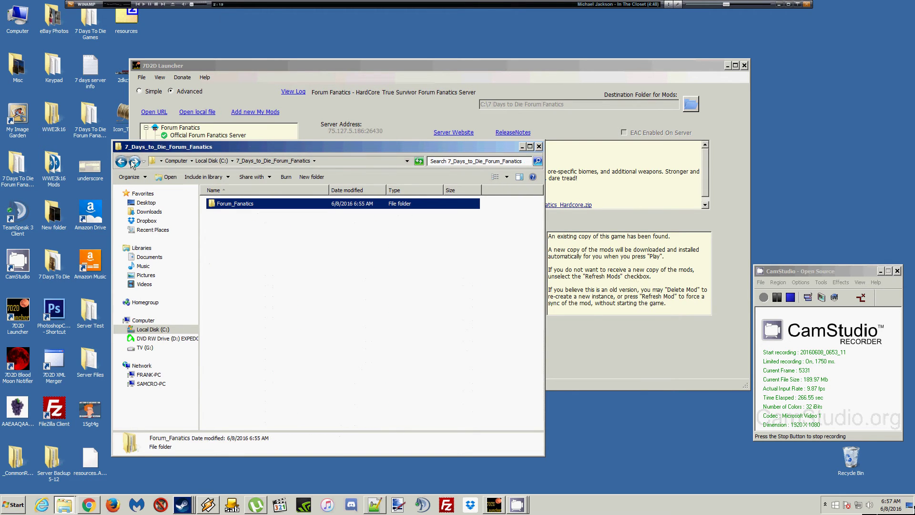
Step: Check the HardCore True Survivor server folder's files again and go back up to 7_Days_to_Die_Forum_Fanatics
left_click(135, 163)
double_click(274, 210)
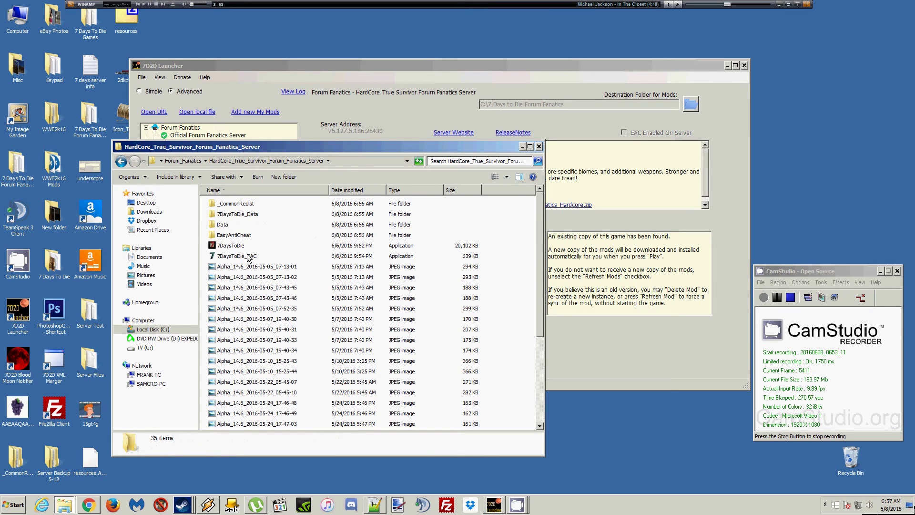
left_click(122, 163)
left_click(122, 163)
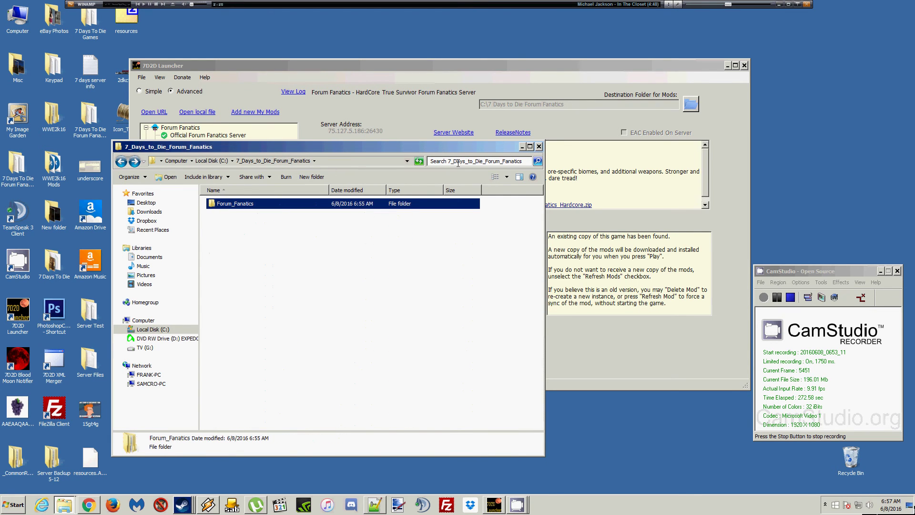